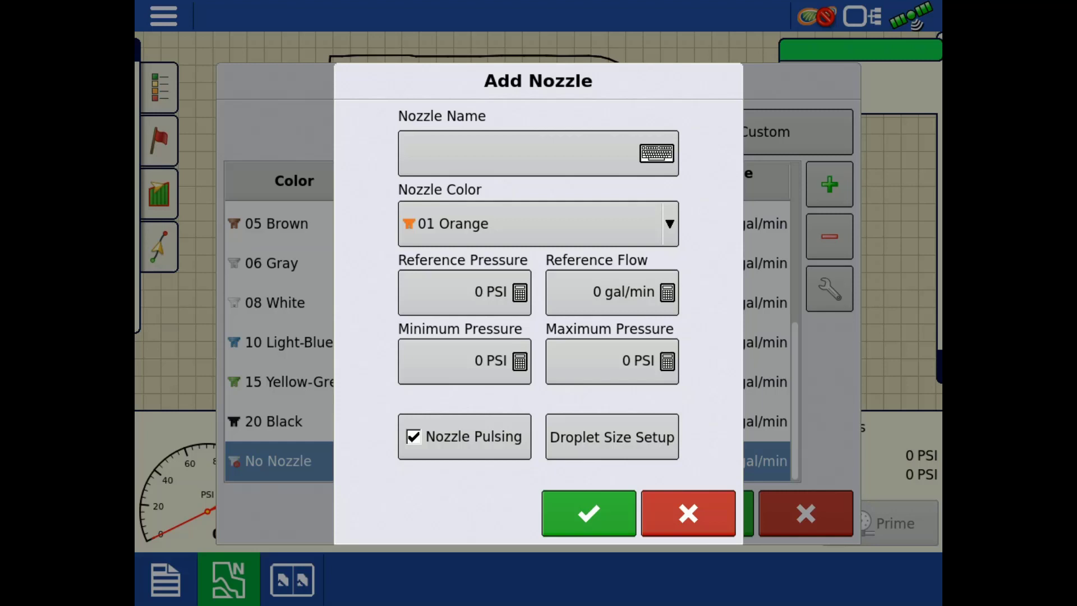
Enter TT11003 as the nozzle name and choose 03 Blue from the Nozzle Color list.
left_click(516, 153)
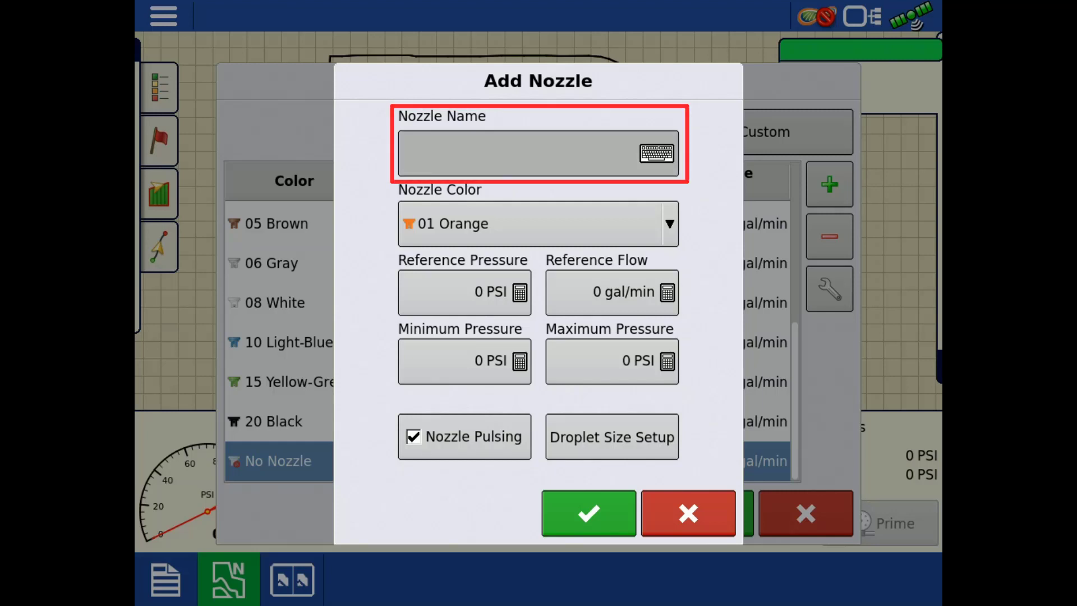
type("TT110")
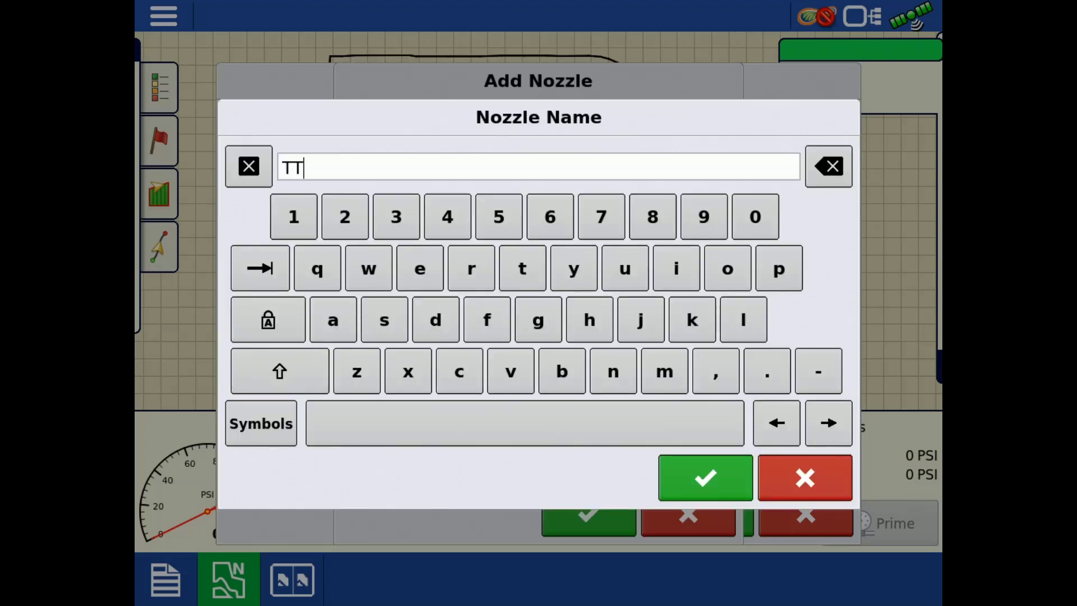
type("03")
left_click(705, 477)
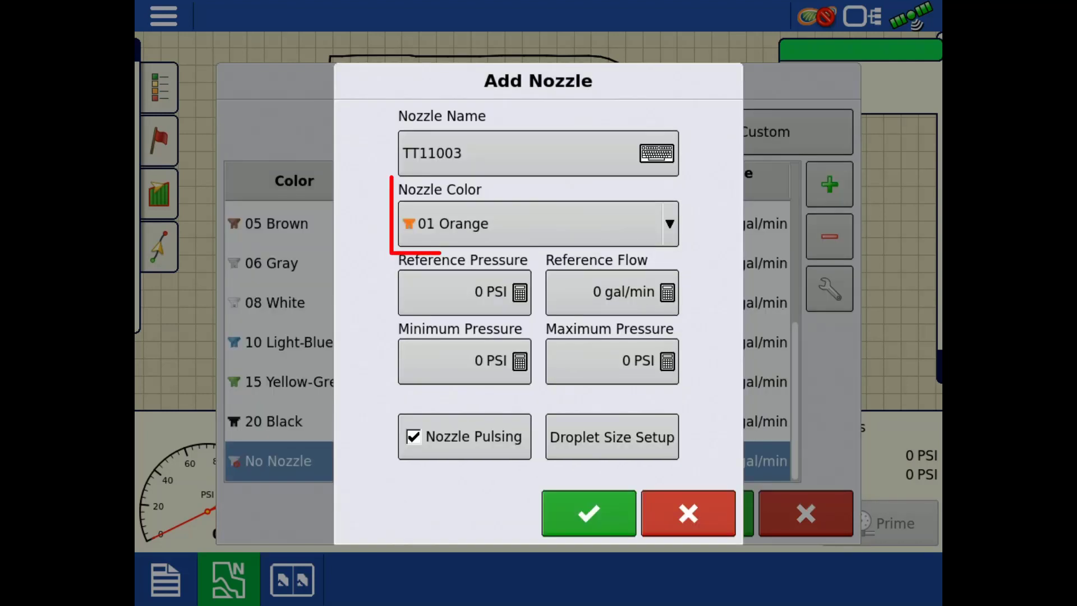
left_click(539, 224)
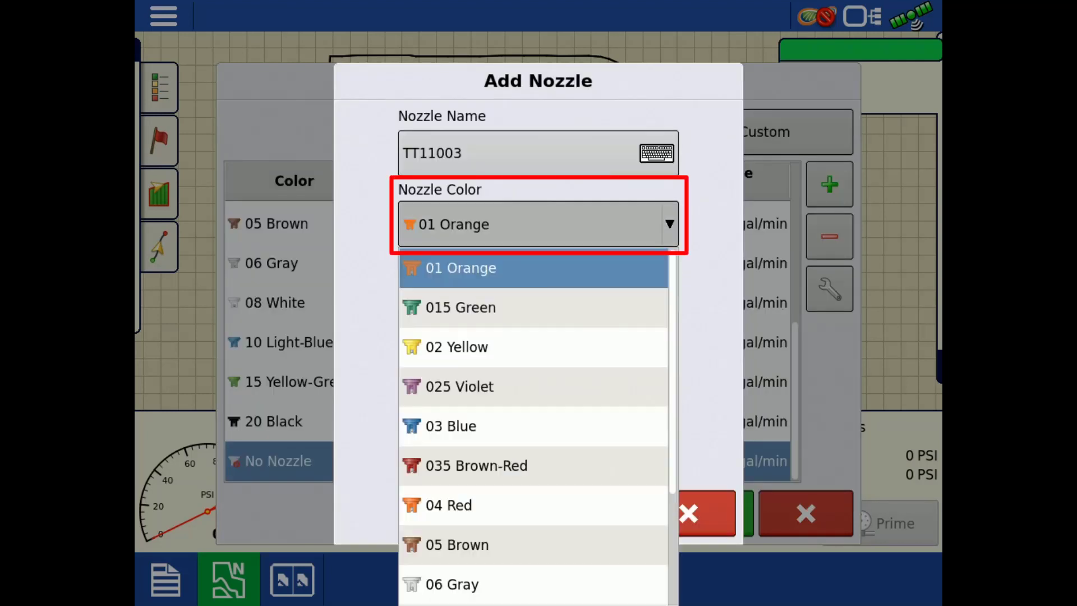
left_click(533, 308)
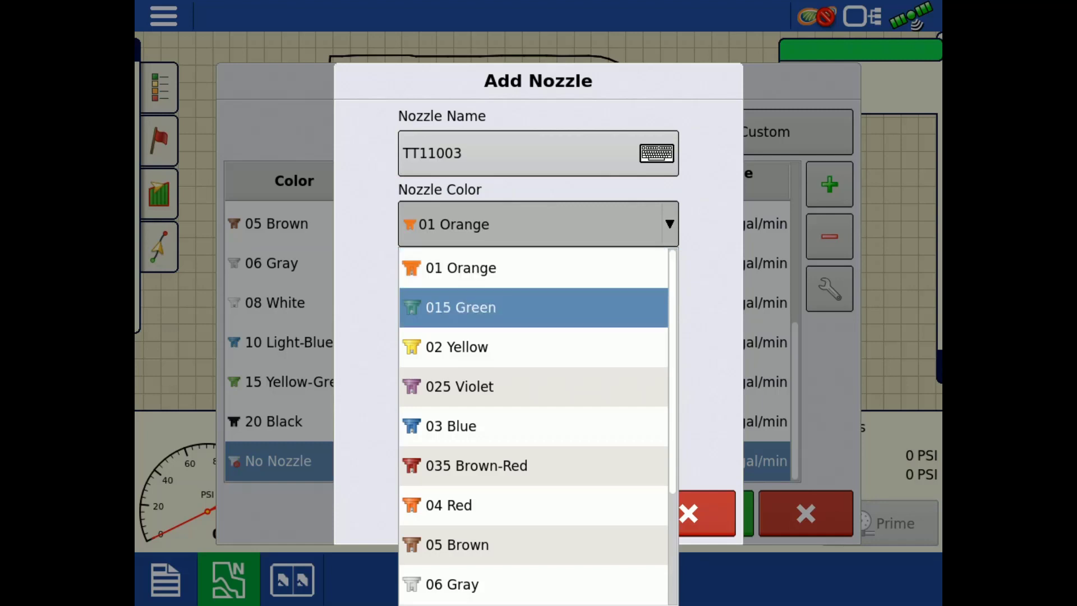
left_click(533, 425)
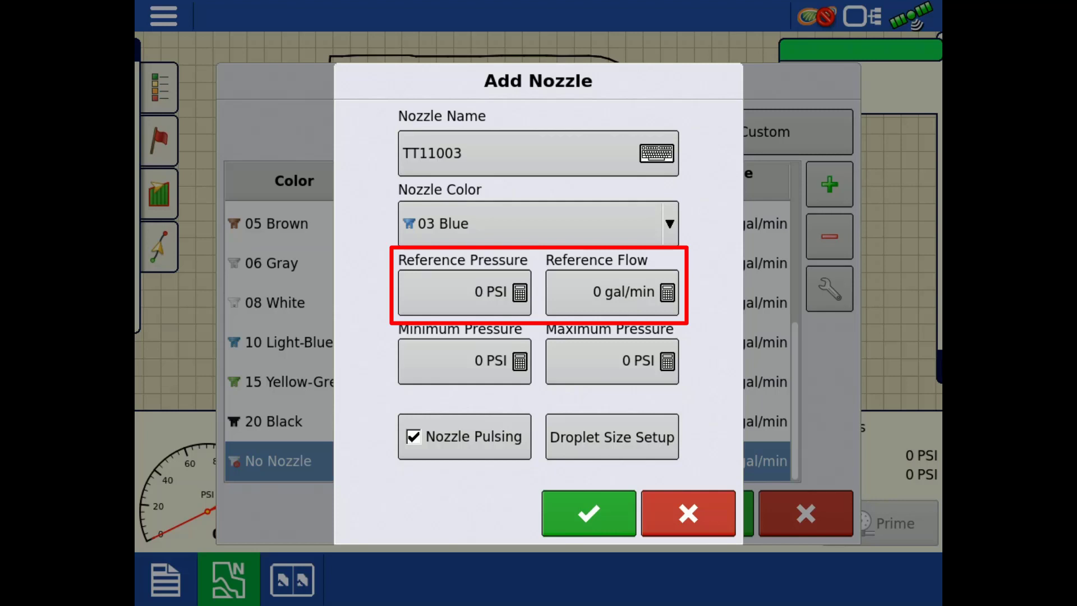
Enter a reference pressure of 40 PSI and a reference flow of .3 gal/min.
left_click(465, 292)
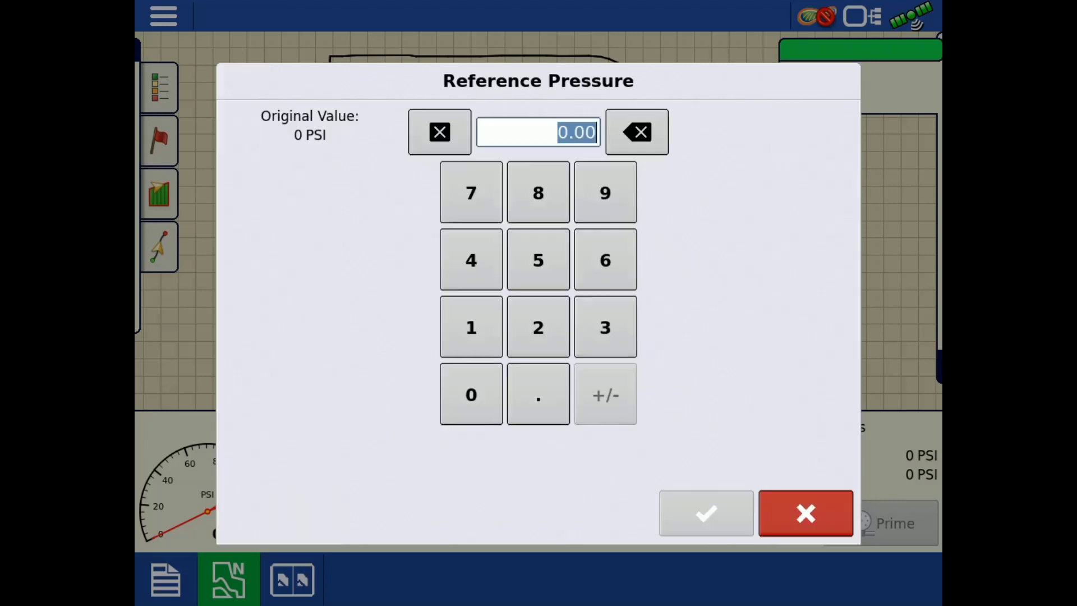
left_click(472, 260)
left_click(471, 395)
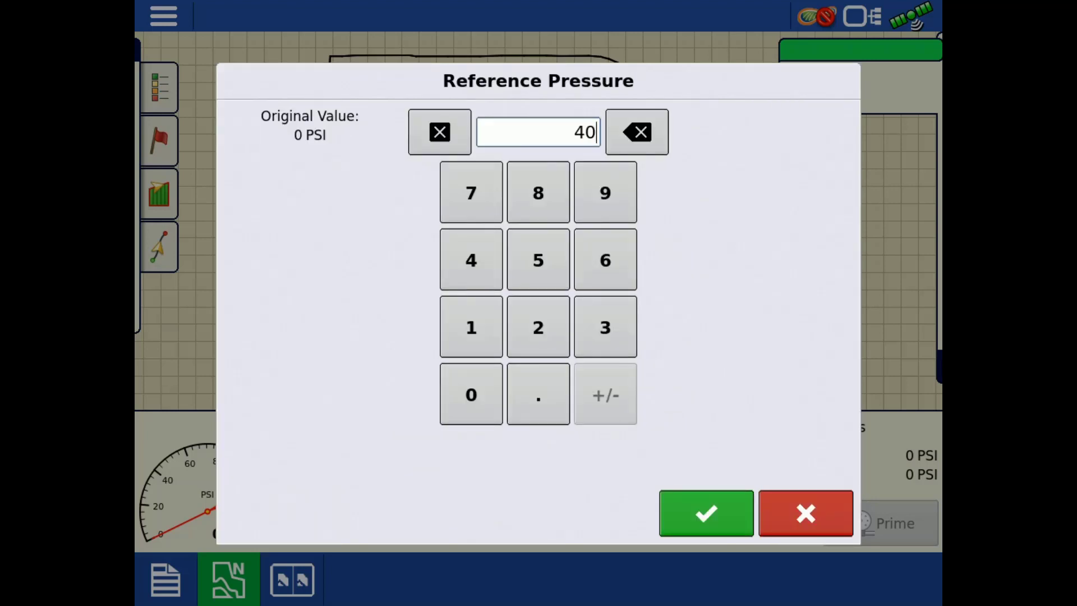
left_click(706, 513)
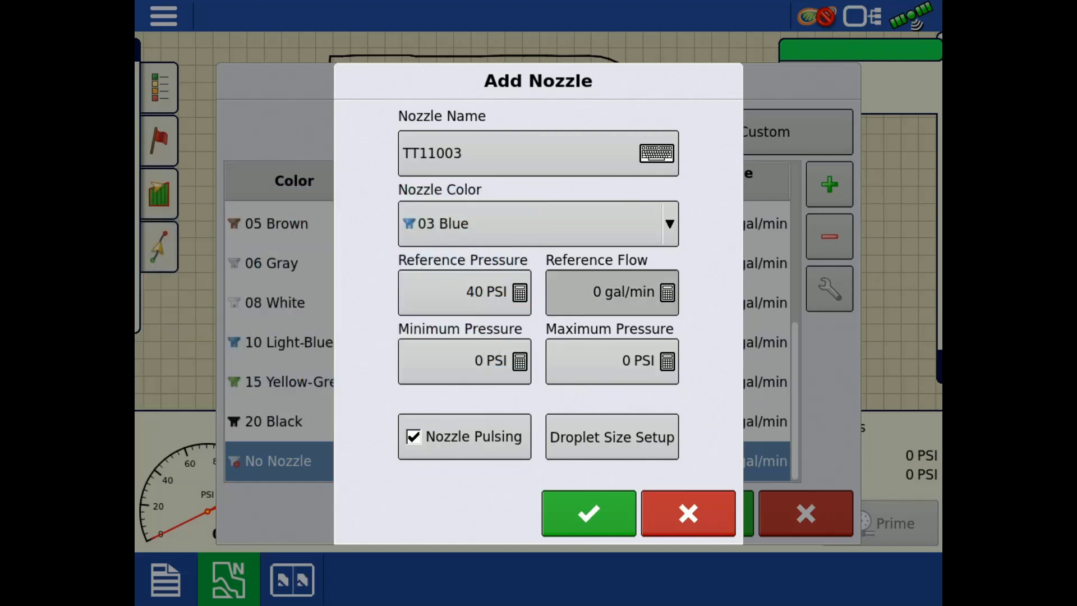
left_click(612, 291)
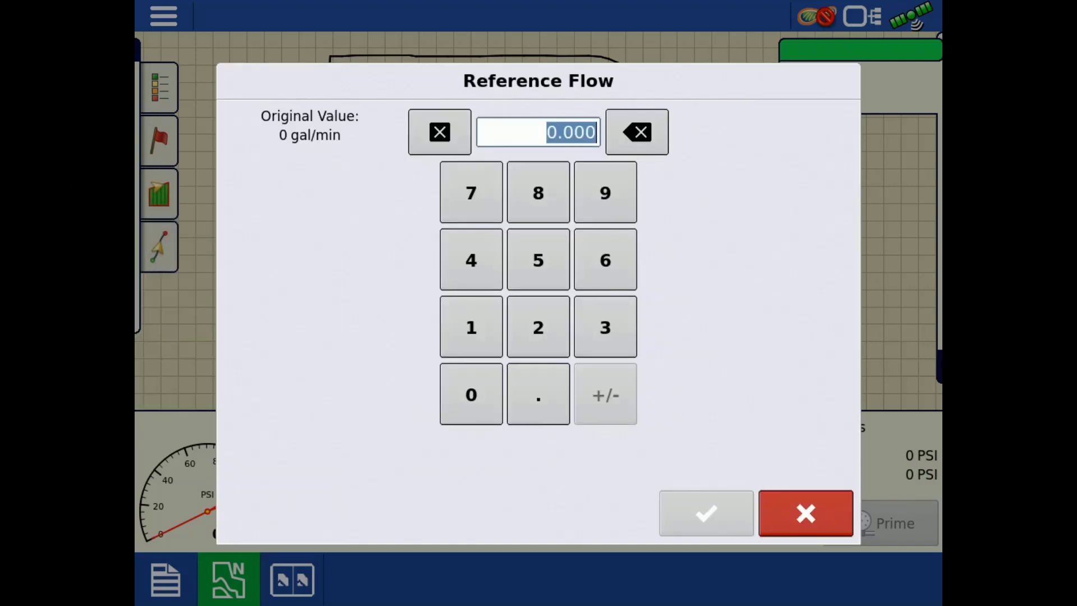
left_click(440, 132)
left_click(605, 327)
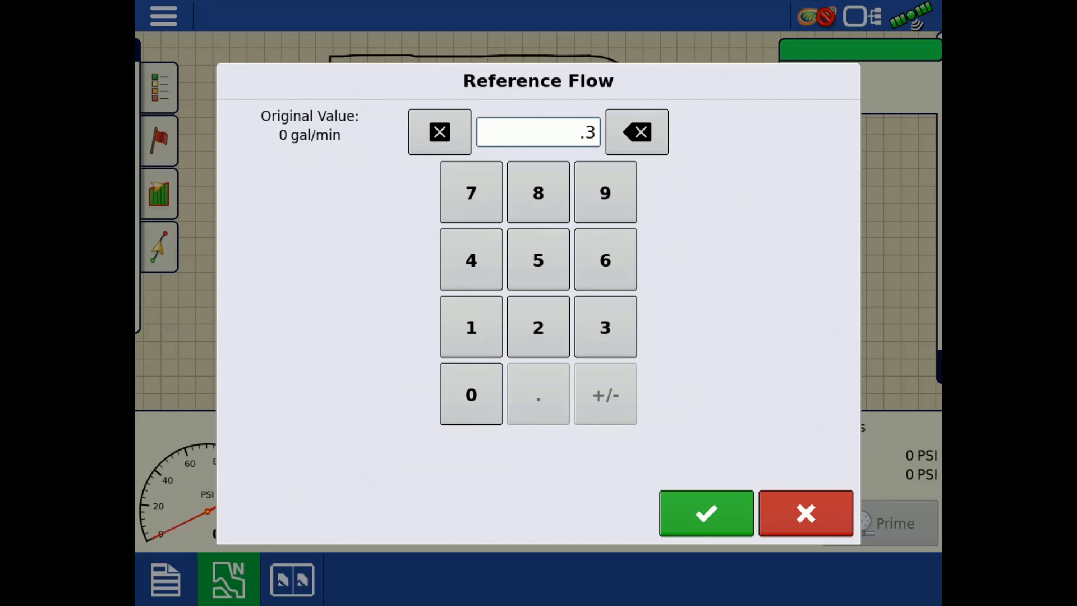
left_click(707, 513)
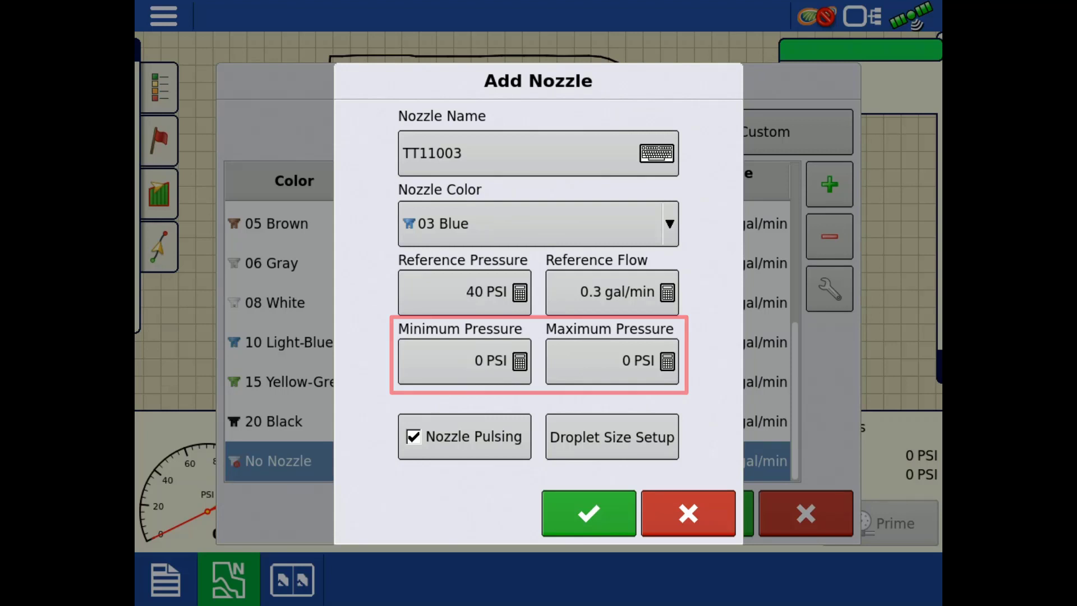
Set Minimum Pressure to 15 PSI and Maximum Pressure to 90 PSI.
left_click(464, 360)
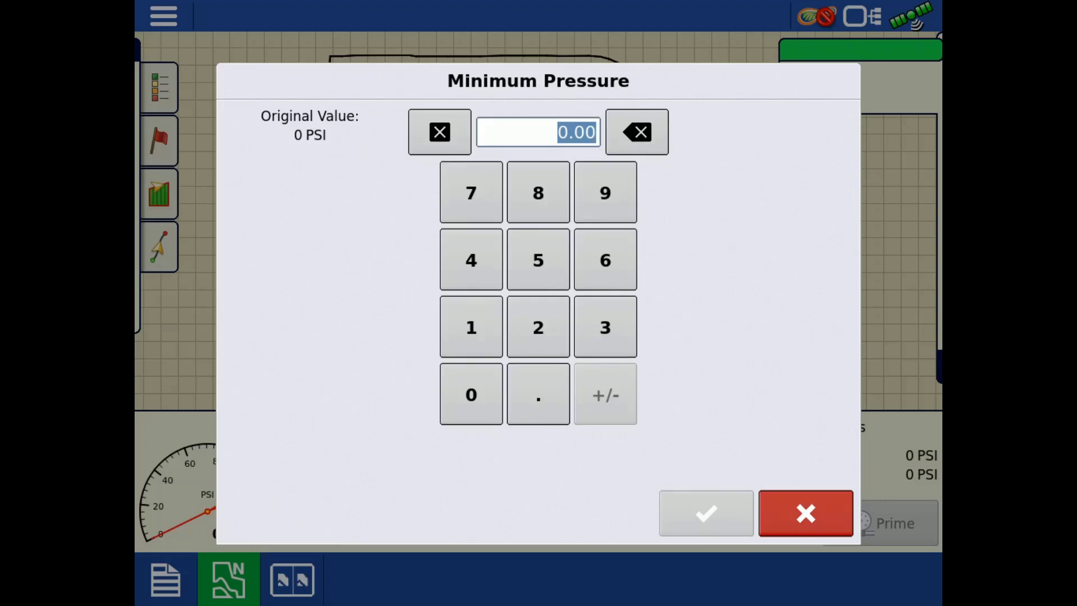
left_click(471, 327)
left_click(537, 259)
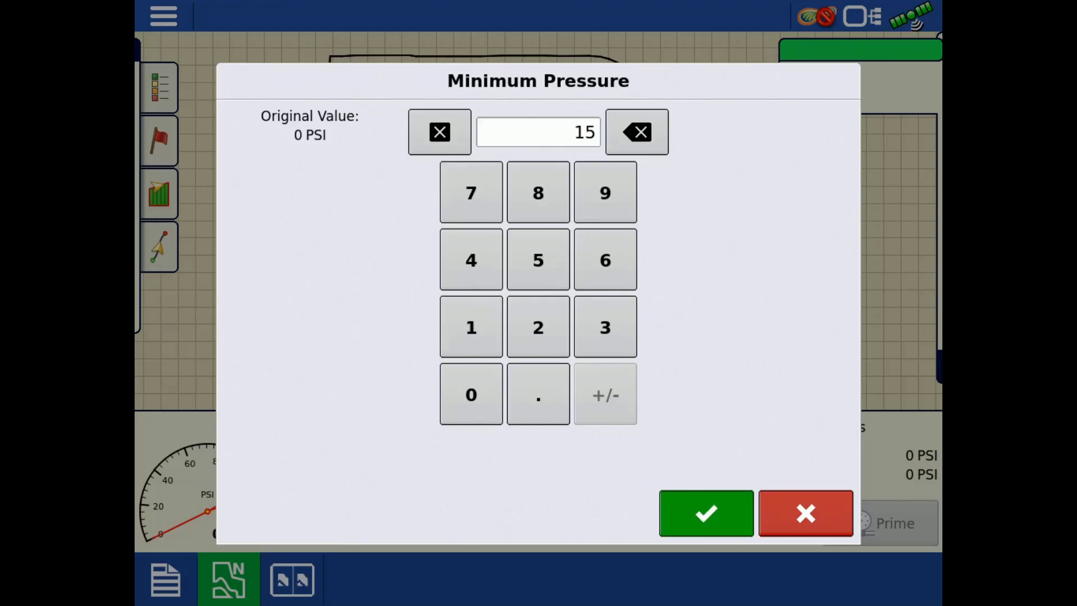
left_click(706, 513)
left_click(612, 361)
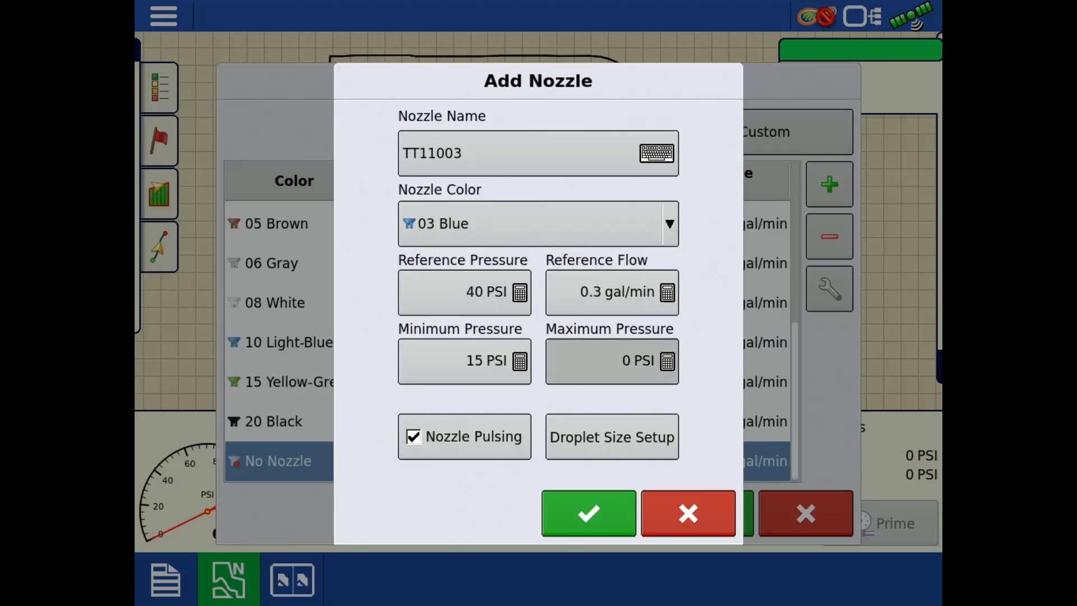
left_click(605, 192)
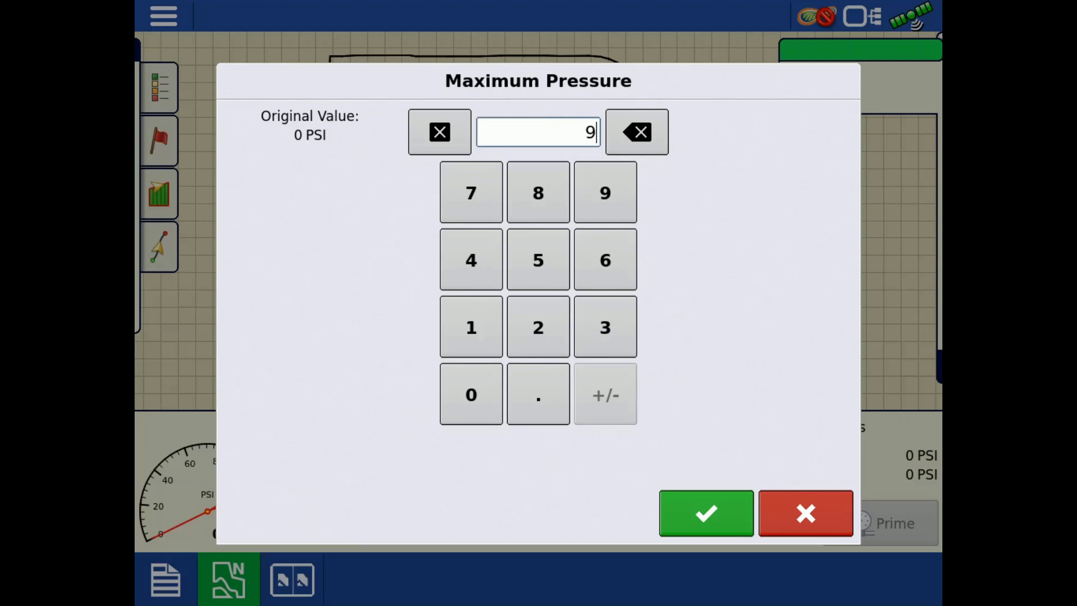
left_click(472, 394)
left_click(706, 512)
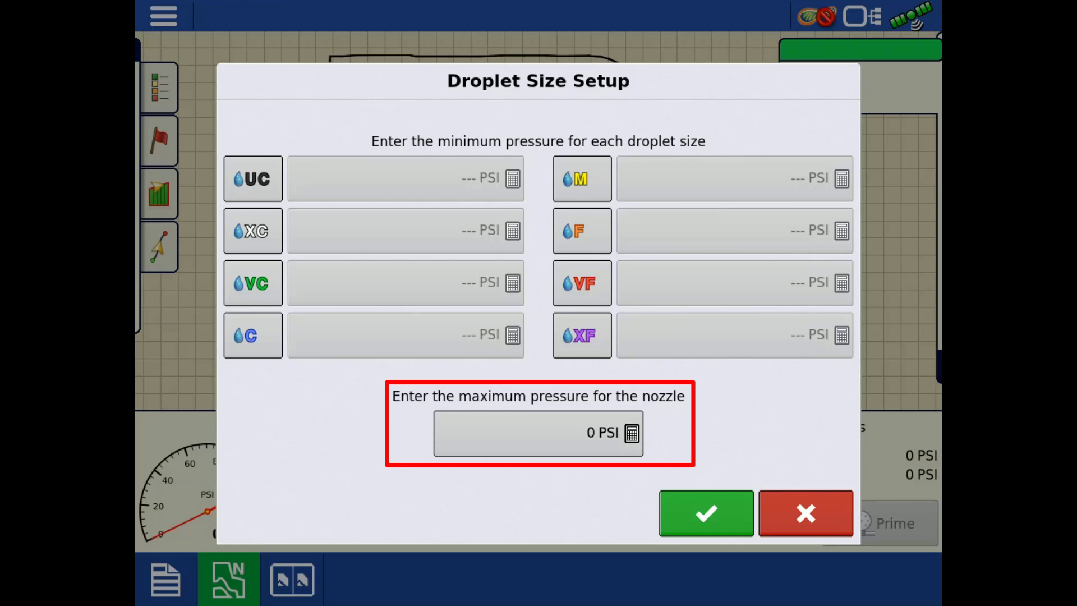
In Droplet Size Setup, set 90 PSI maximum pressure and enable VC, C, M and F droplet sizes.
left_click(538, 433)
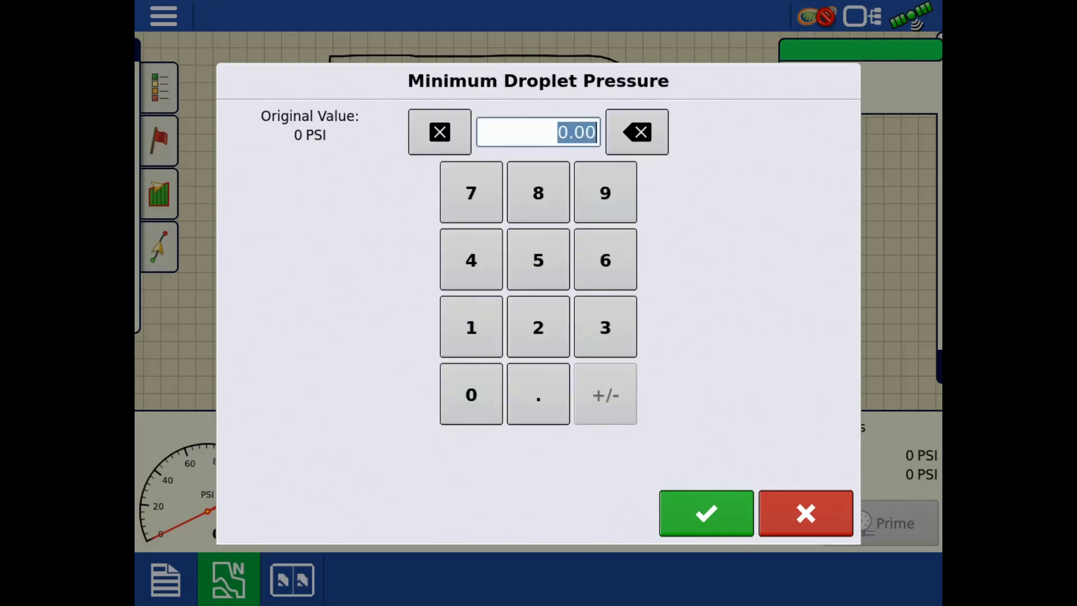
type("90")
left_click(706, 512)
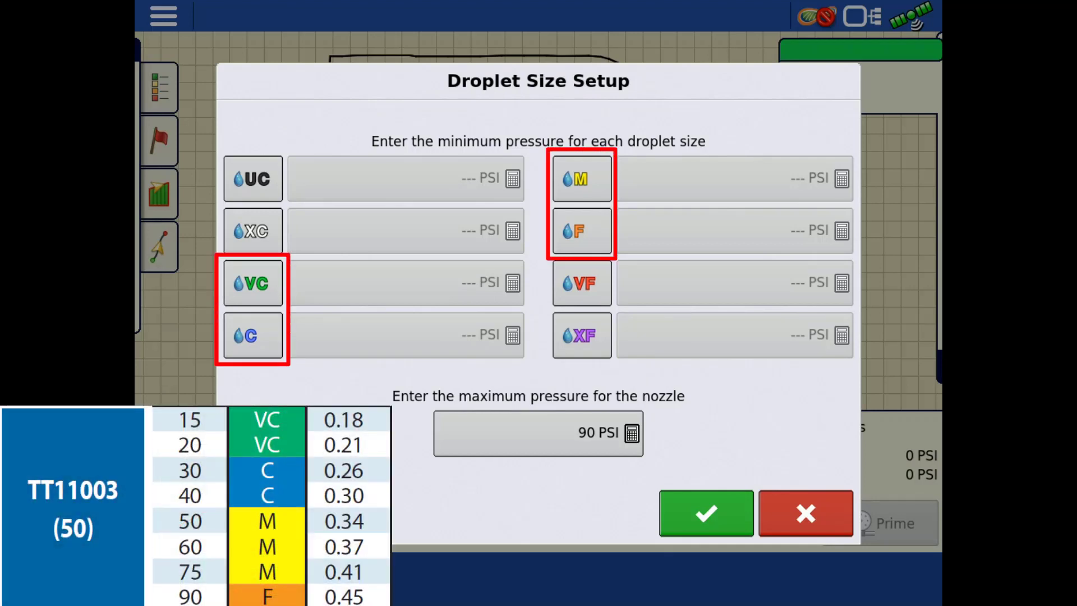
left_click(253, 282)
left_click(253, 335)
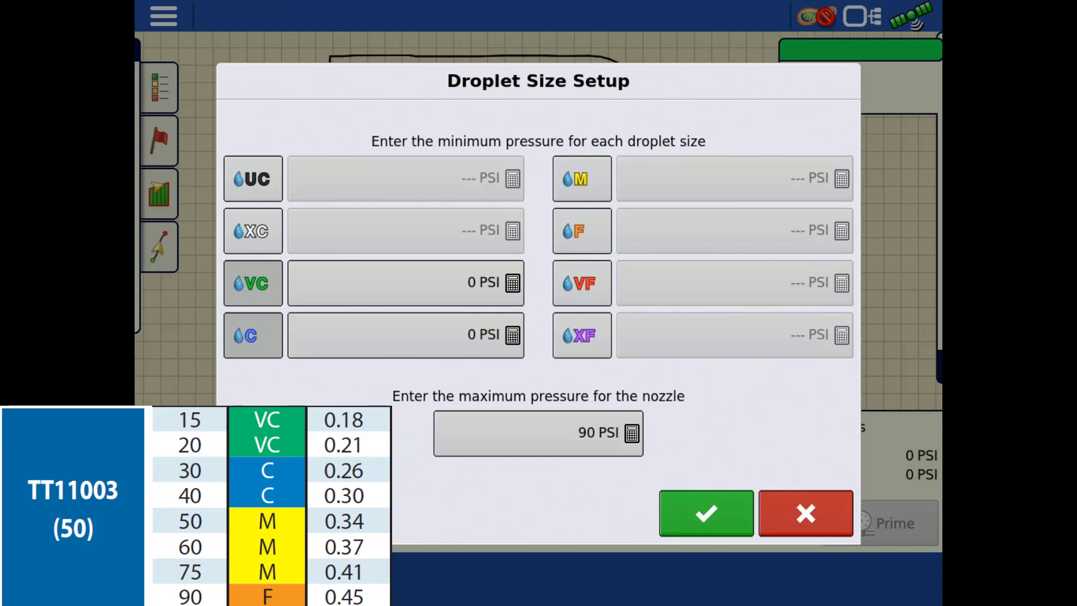
left_click(582, 178)
left_click(581, 231)
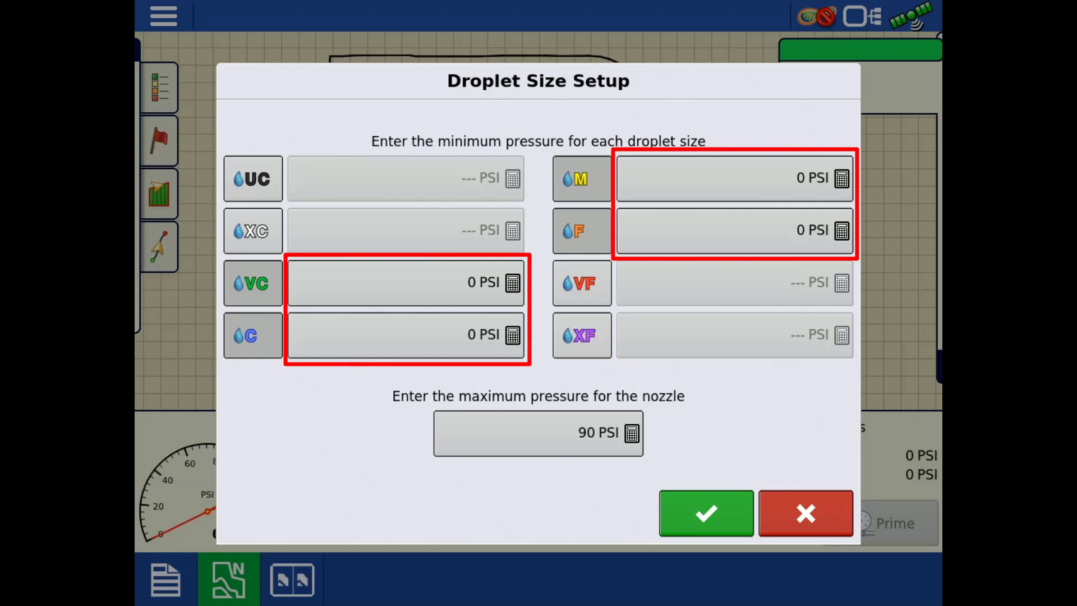
Set the VC droplet minimum to 15 PSI and the C minimum to 30 PSI.
left_click(406, 282)
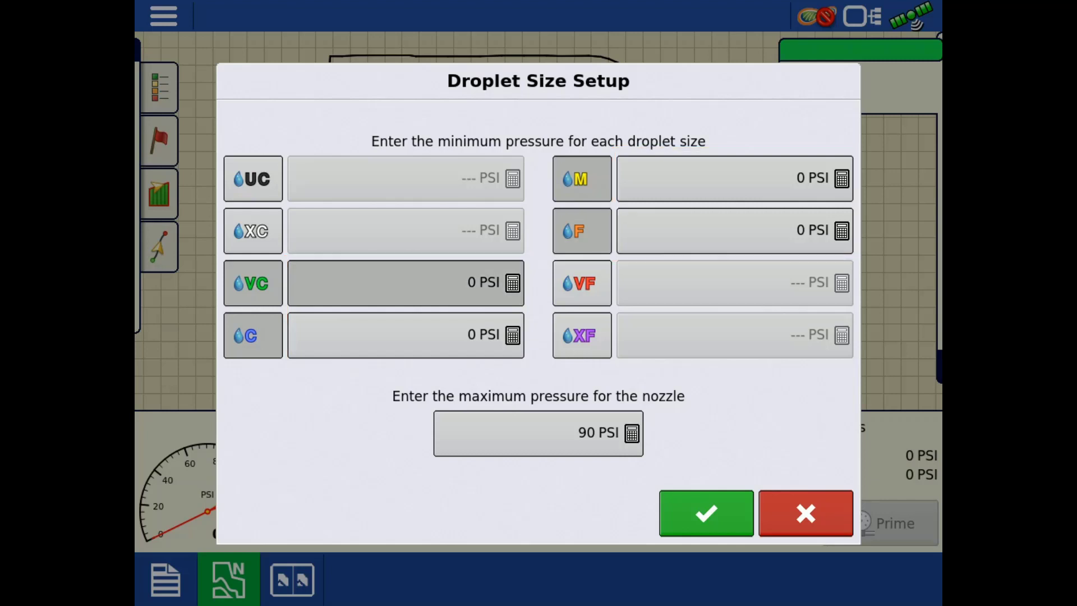
left_click(471, 327)
left_click(538, 260)
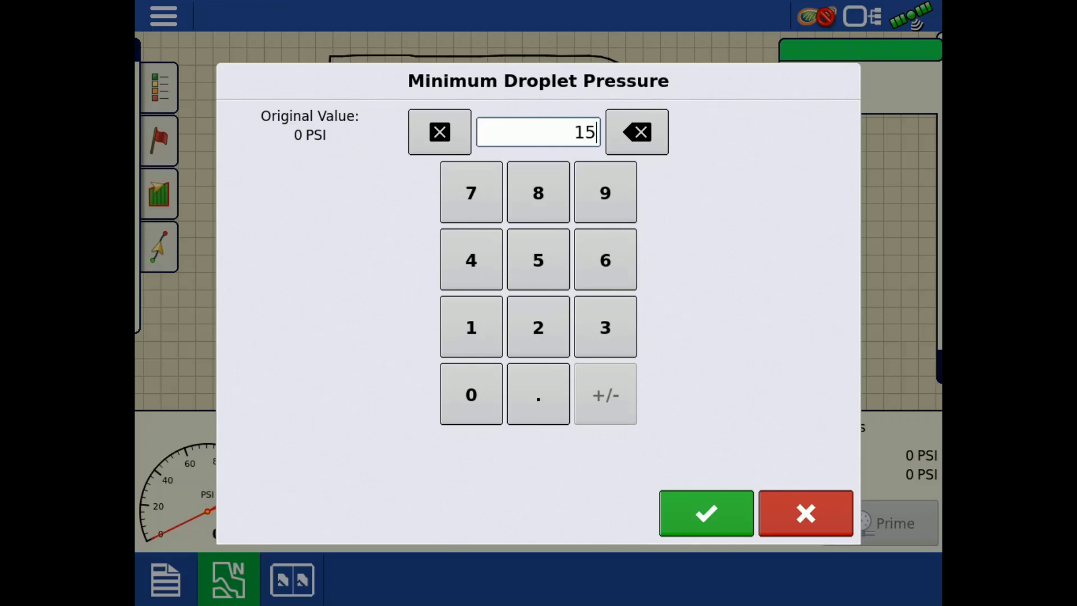
left_click(706, 513)
left_click(405, 335)
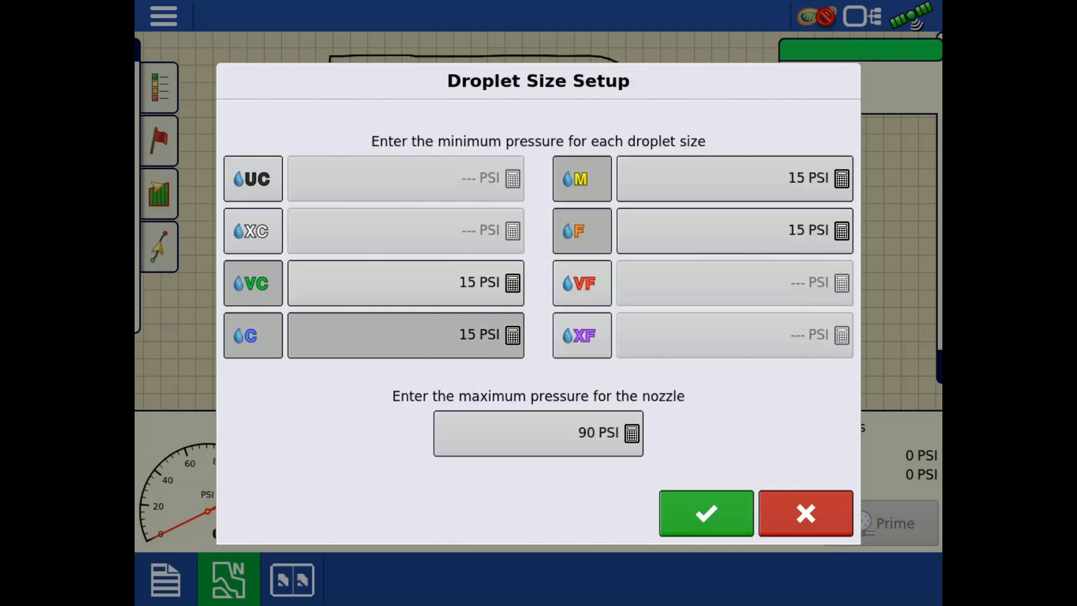
left_click(606, 327)
left_click(471, 394)
left_click(707, 513)
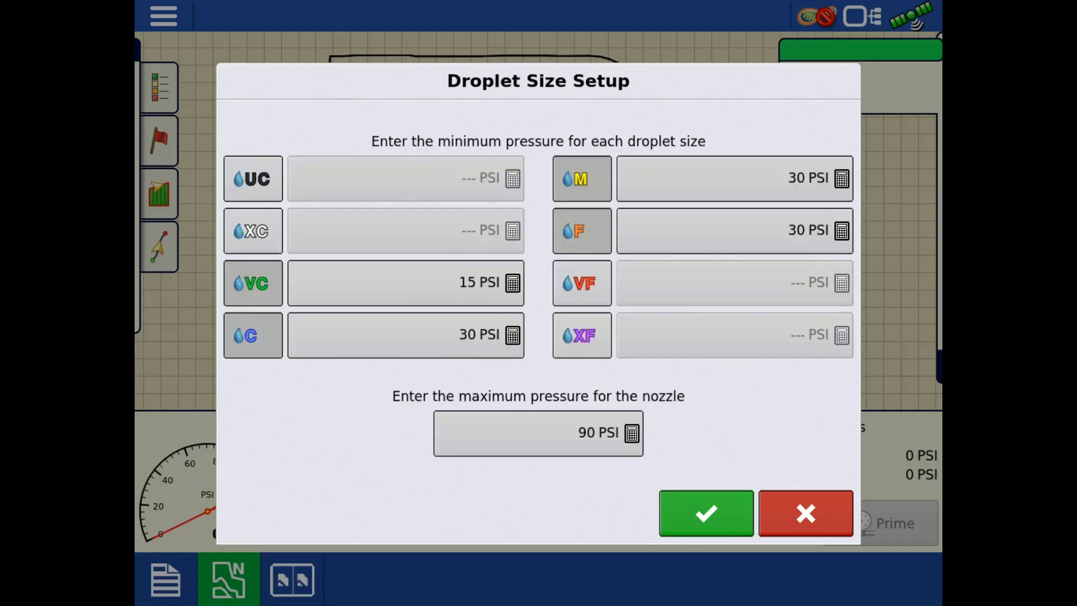
Set the M minimum to 50 PSI and F minimum to 90 PSI, then save the droplet settings.
left_click(733, 177)
left_click(538, 260)
left_click(472, 395)
left_click(706, 513)
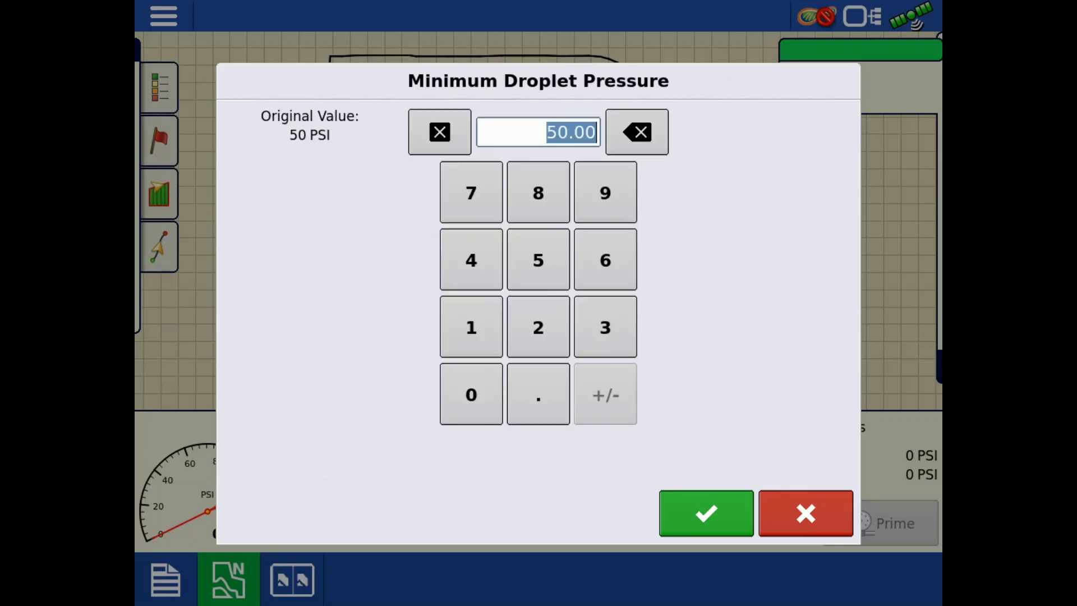
left_click(605, 192)
left_click(471, 394)
left_click(706, 512)
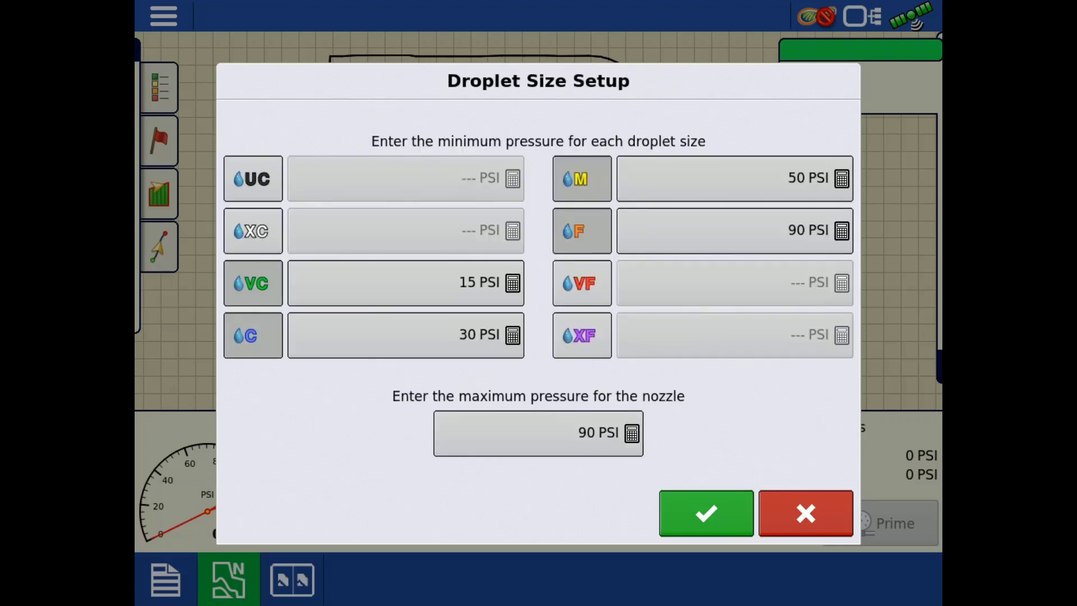
left_click(706, 513)
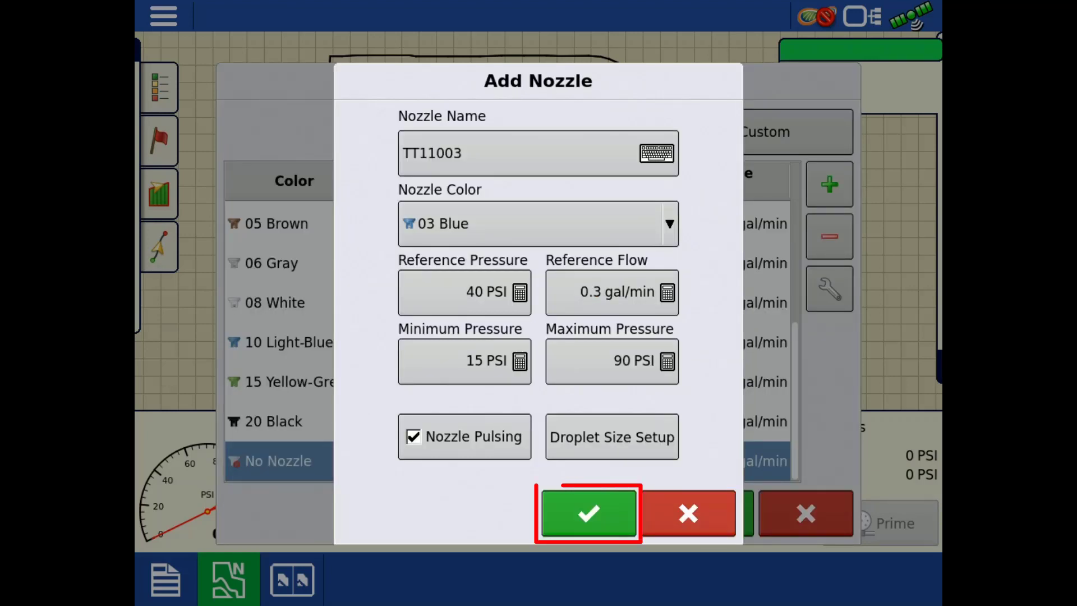
Save the TT11003 nozzle, then select its 03 Blue row and confirm it as active.
left_click(588, 512)
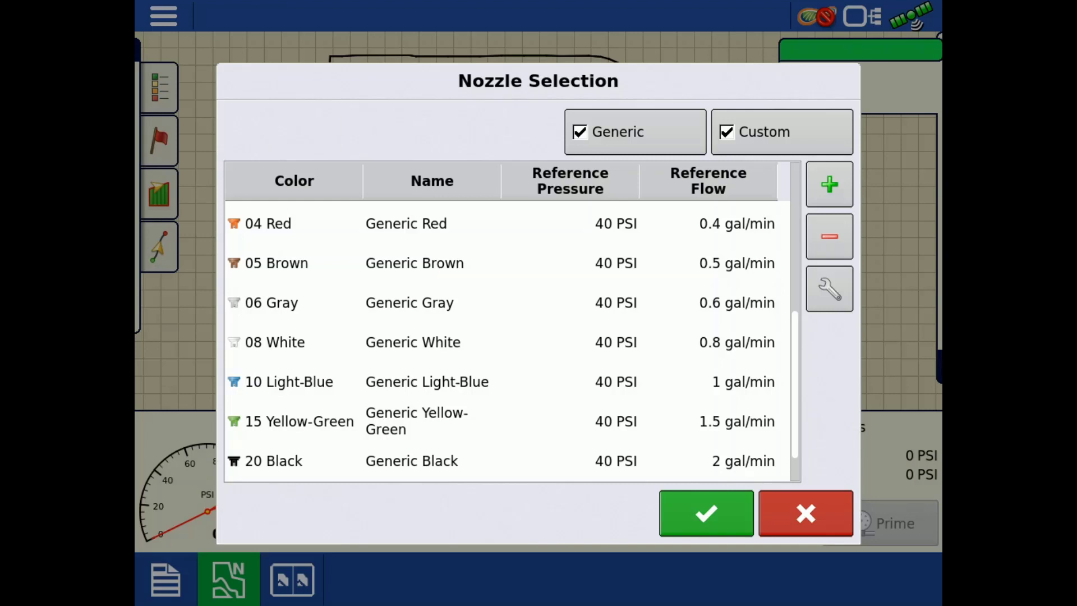
scroll(513, 340, "up", 5)
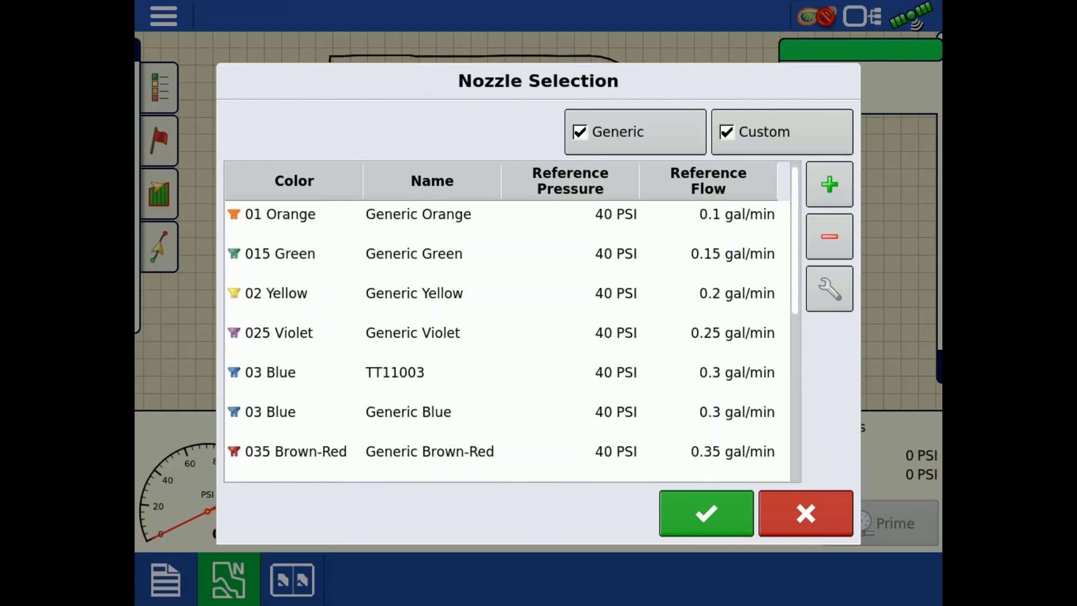
left_click(395, 372)
left_click(706, 513)
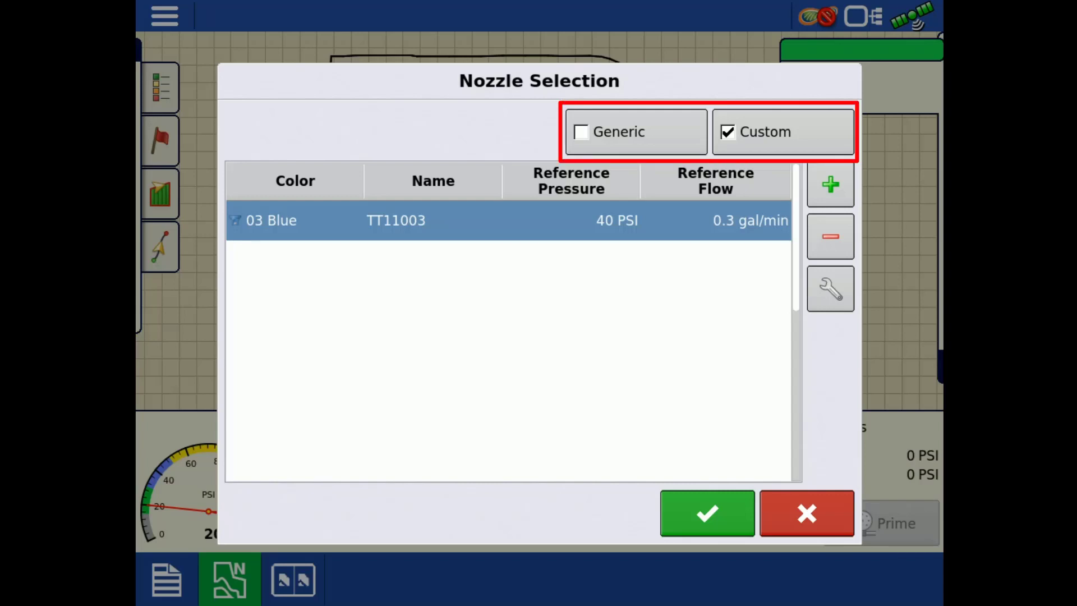
Tick the Generic filter so generic nozzles list alongside the custom TT11003.
left_click(636, 131)
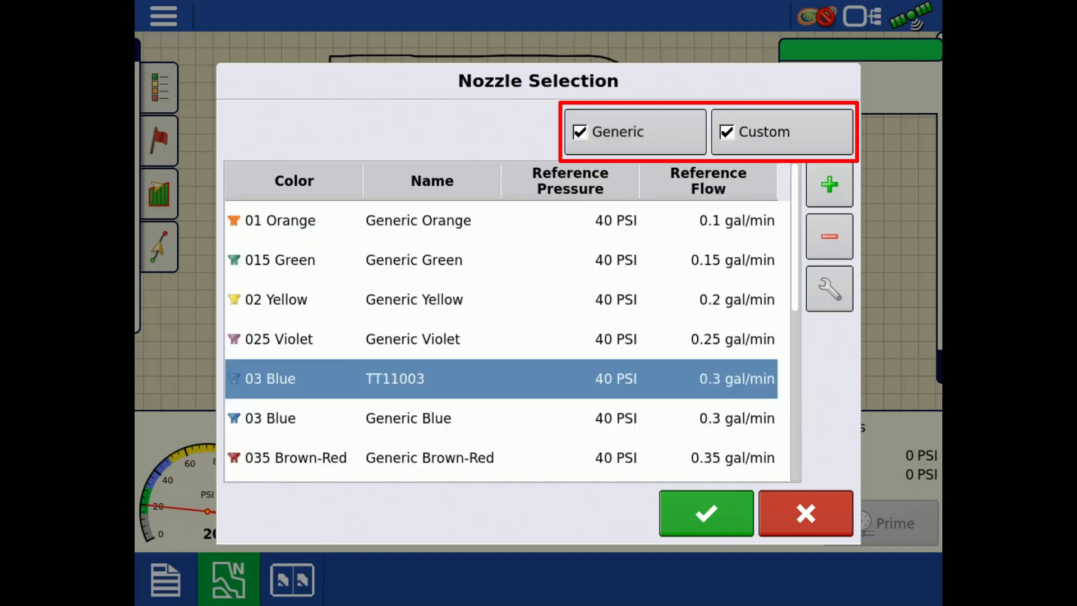